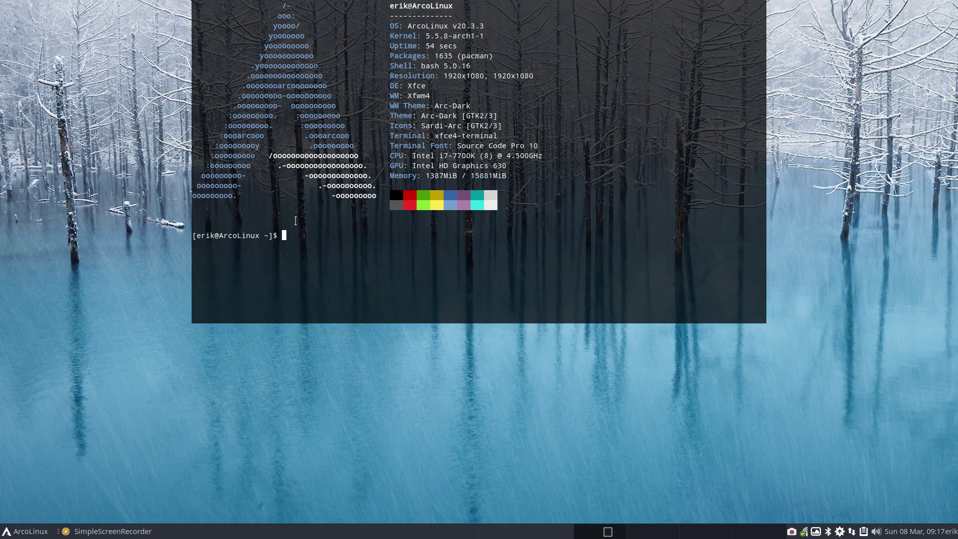
# Step: Hide the drop-down terminal showing neofetch with F12
pyautogui.press('F12')
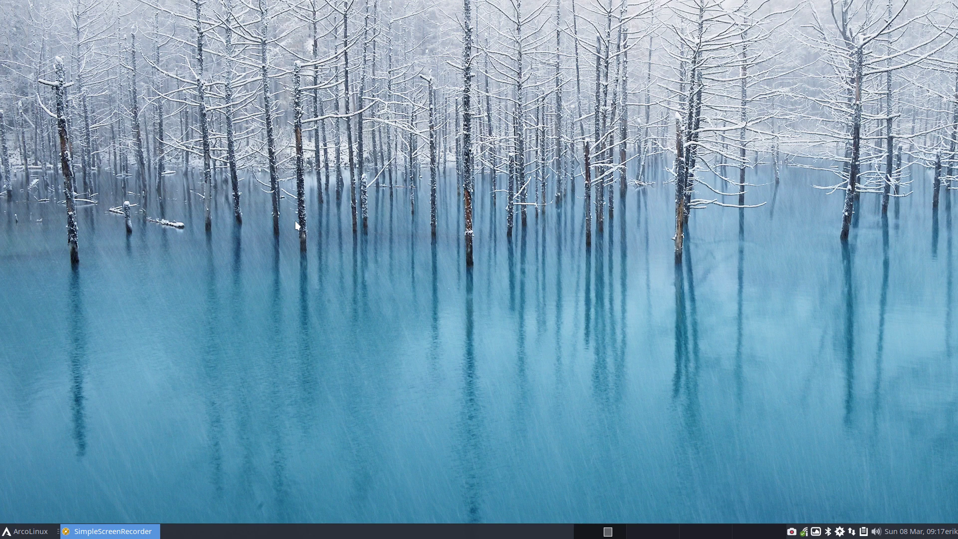
# Step: Authenticate with the account password, close the Welcome App, and centre the Tweak Tool window
pyautogui.write('•••')
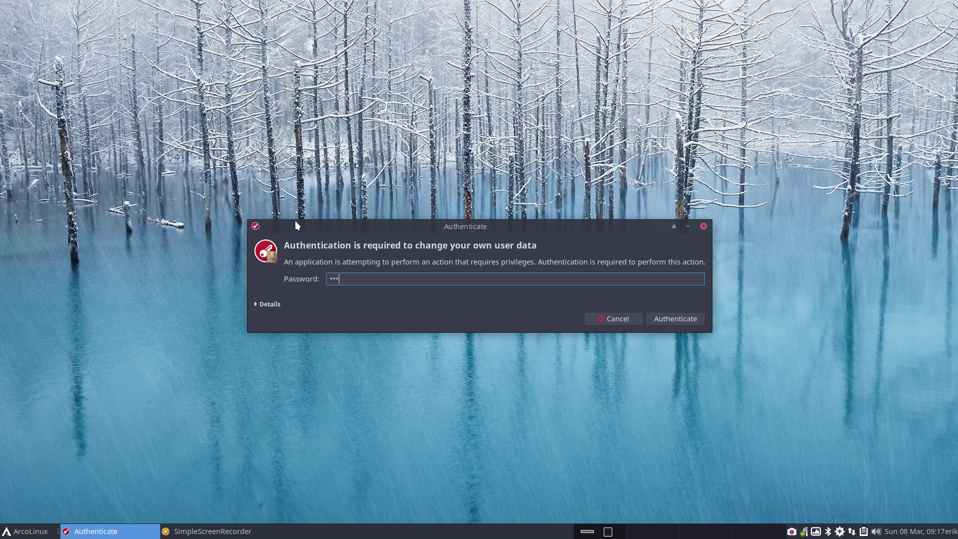
pyautogui.press('Return')
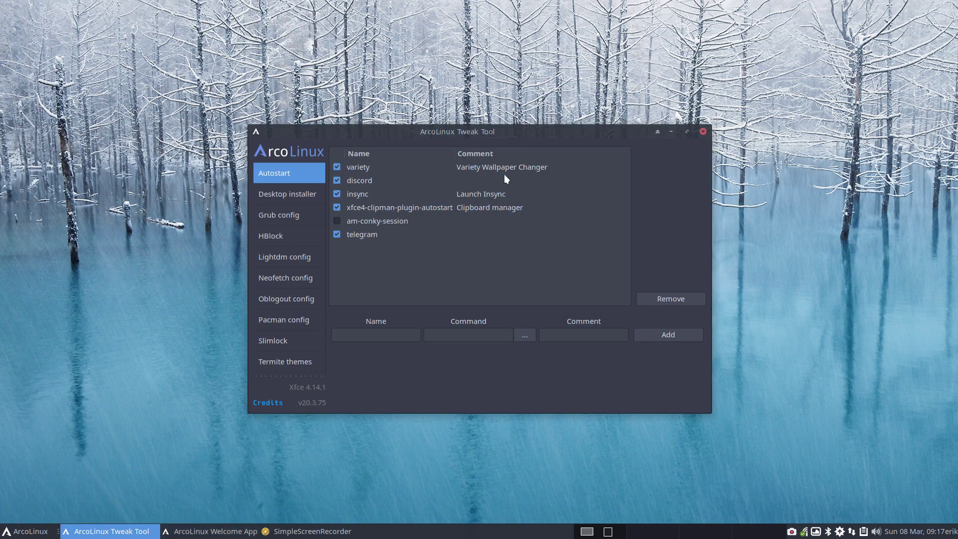
pyautogui.moveTo(492, 137); pyautogui.dragTo(315, 68)
pyautogui.moveTo(578, 168); pyautogui.dragTo(734, 232)
pyautogui.click(816, 235)
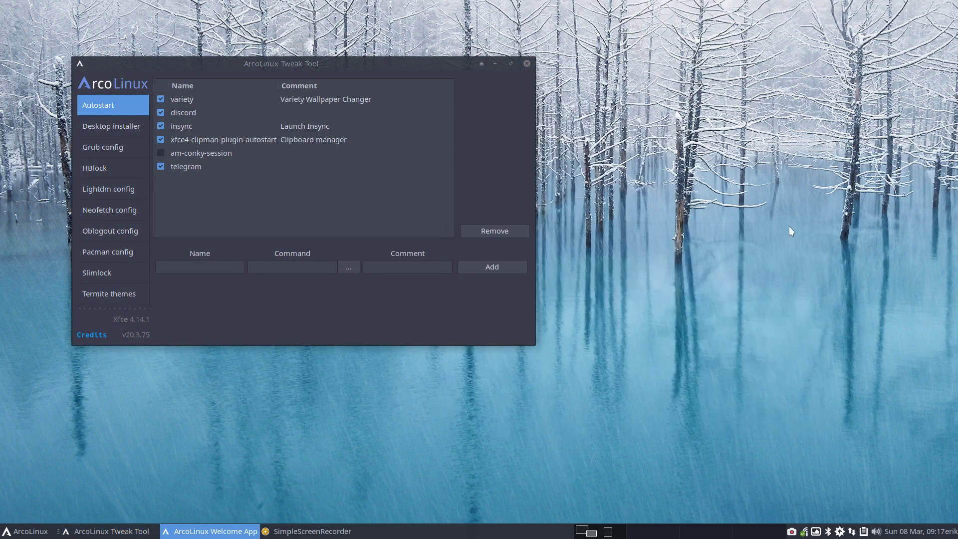
pyautogui.moveTo(315, 60); pyautogui.dragTo(527, 101)
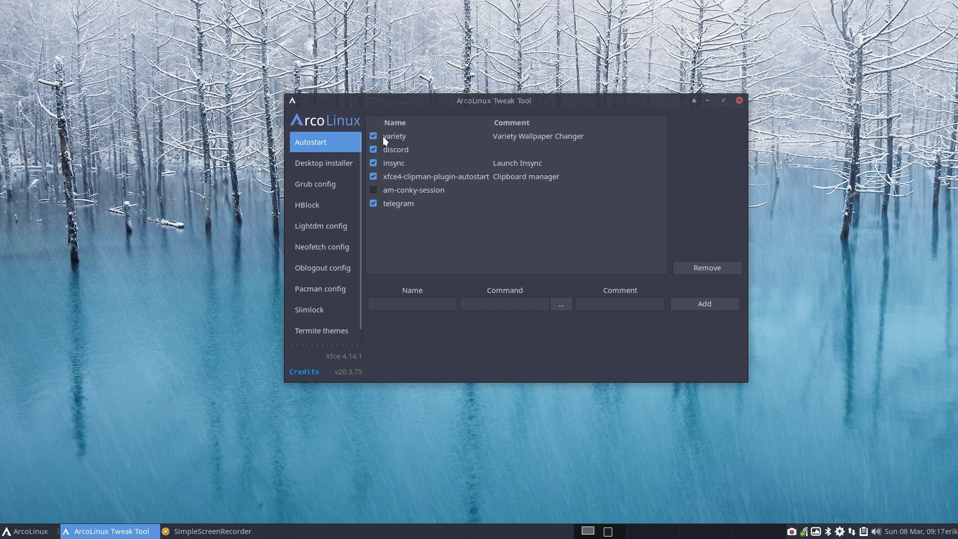
# Step: Open the Desktop installer page and select bspwm in the desktop list
pyautogui.click(333, 167)
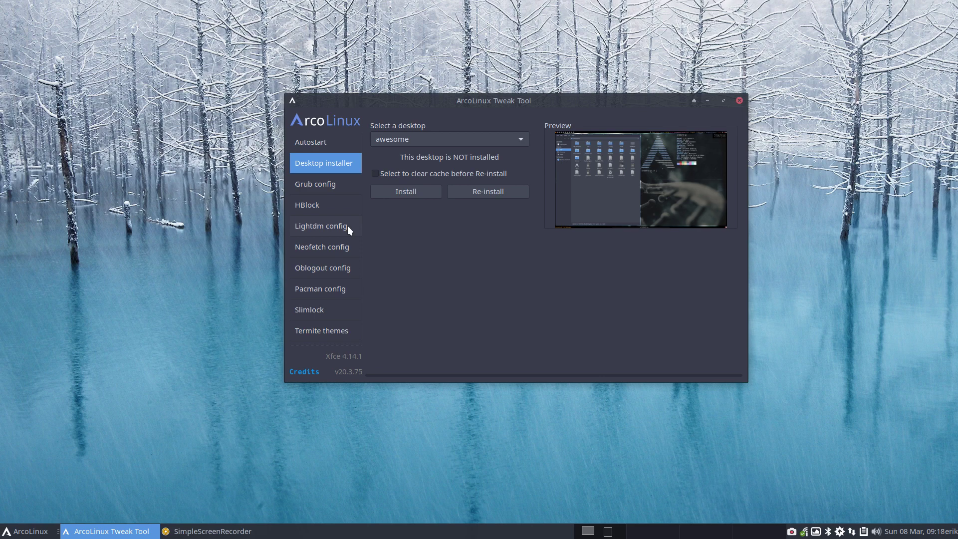
pyautogui.click(433, 142)
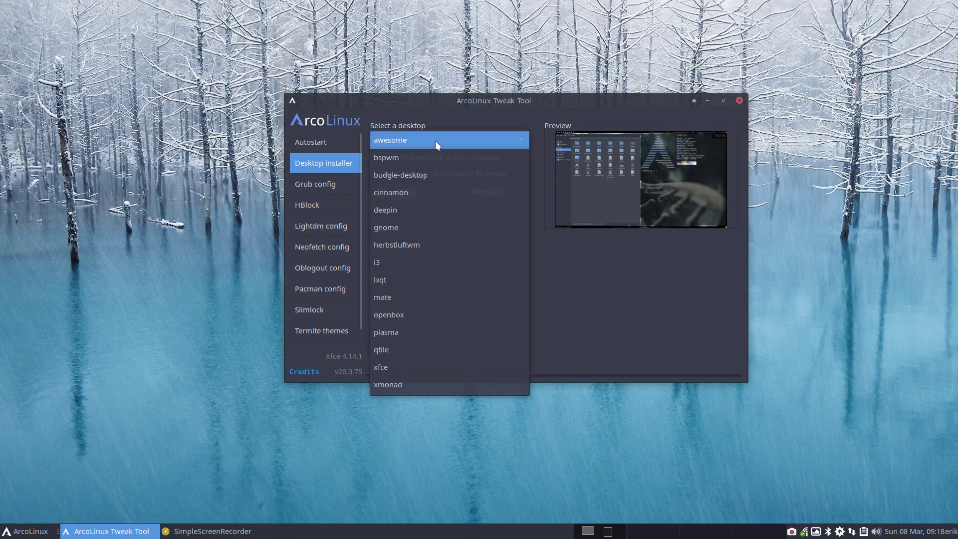
pyautogui.click(437, 159)
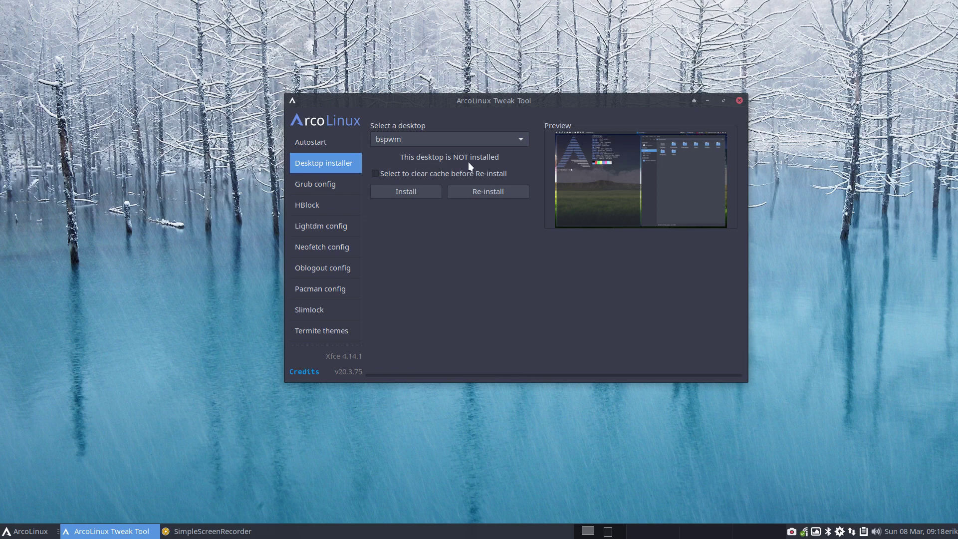
pyautogui.press('F12')
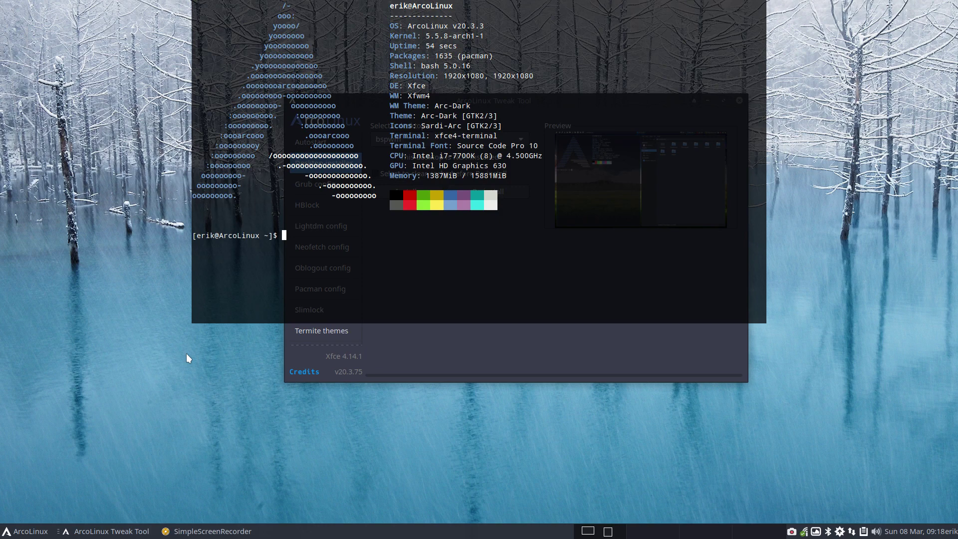
pyautogui.press('F12')
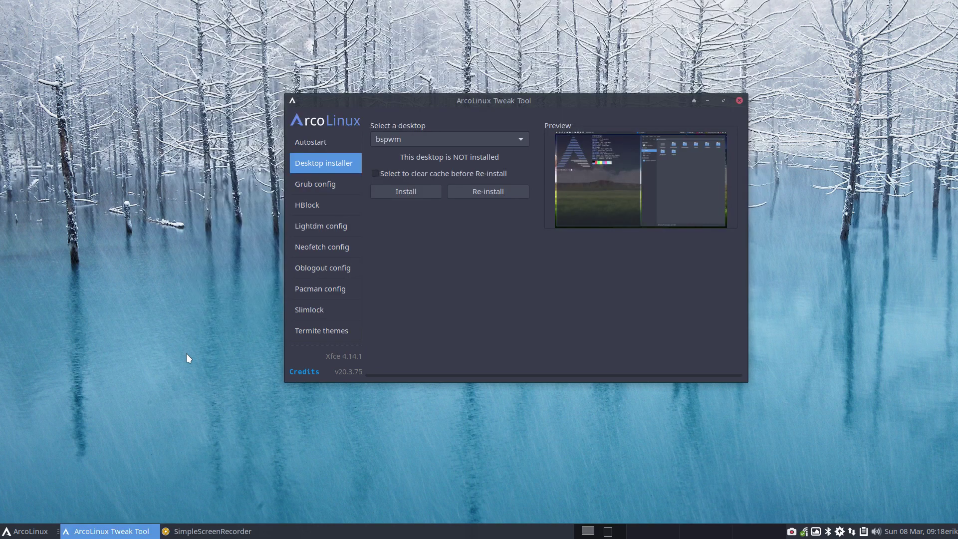
# Step: Browse the other desktops' previews through to xmonad, shown as not installed
pyautogui.click(438, 139)
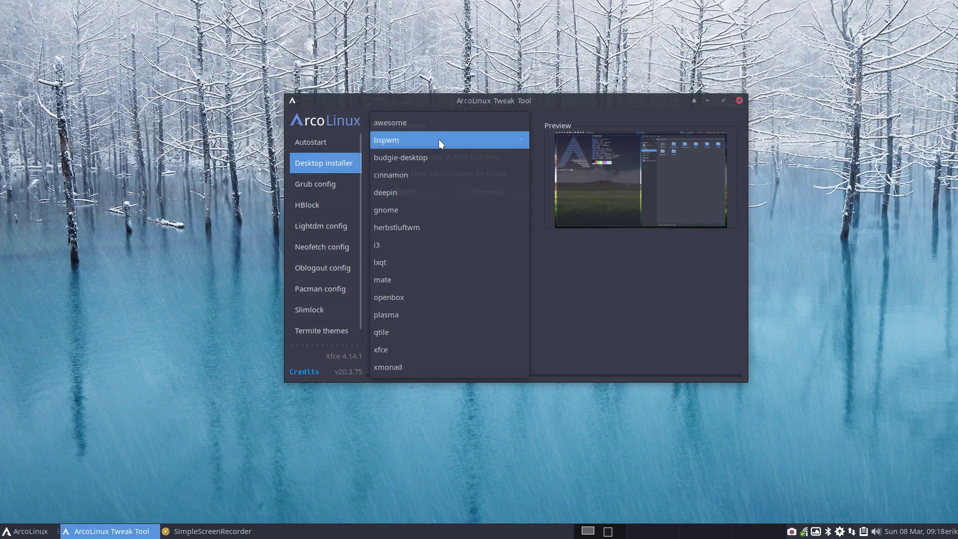
pyautogui.click(439, 139)
pyautogui.scroll(-1, 438, 140)
pyautogui.scroll(-1, 438, 139)
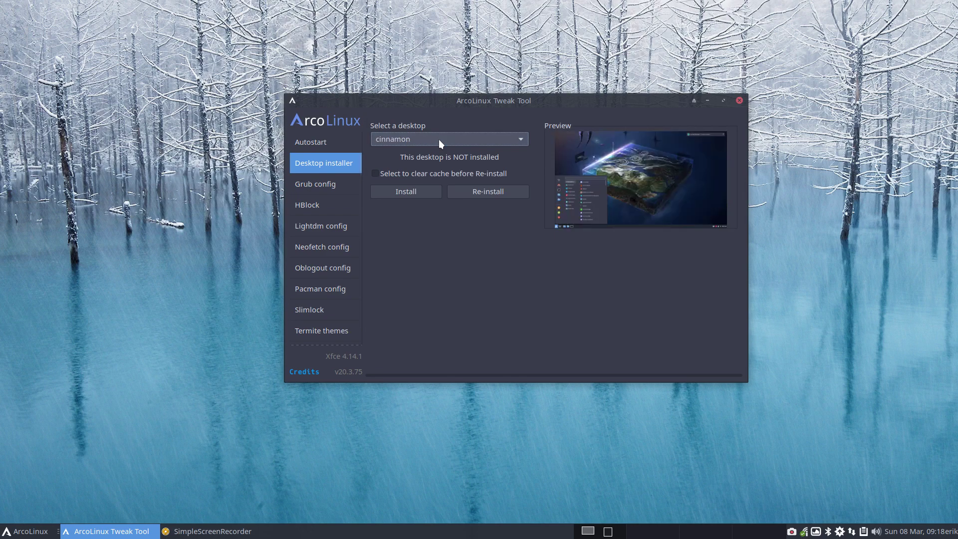
pyautogui.scroll(-4, 438, 139)
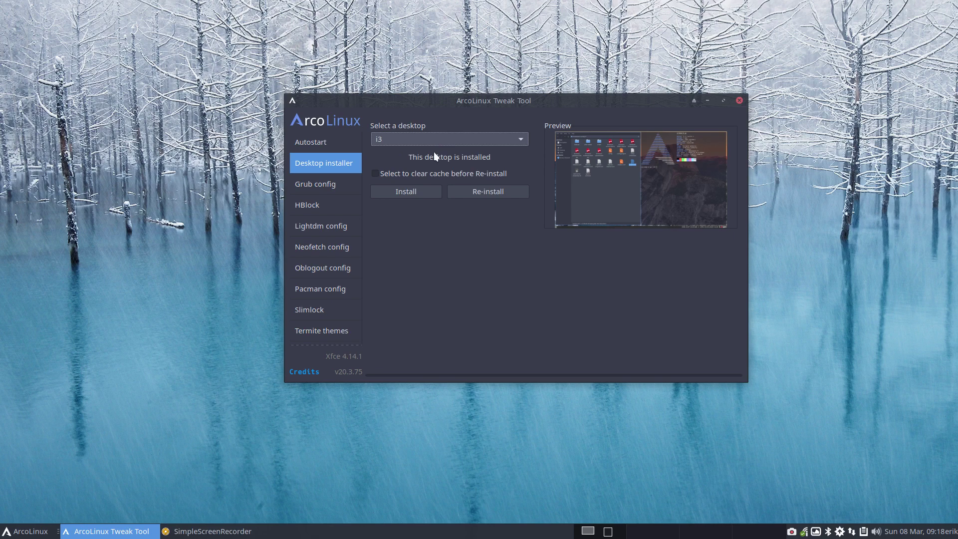
pyautogui.press('Down')
pyautogui.press('Down')
pyautogui.press('Down')
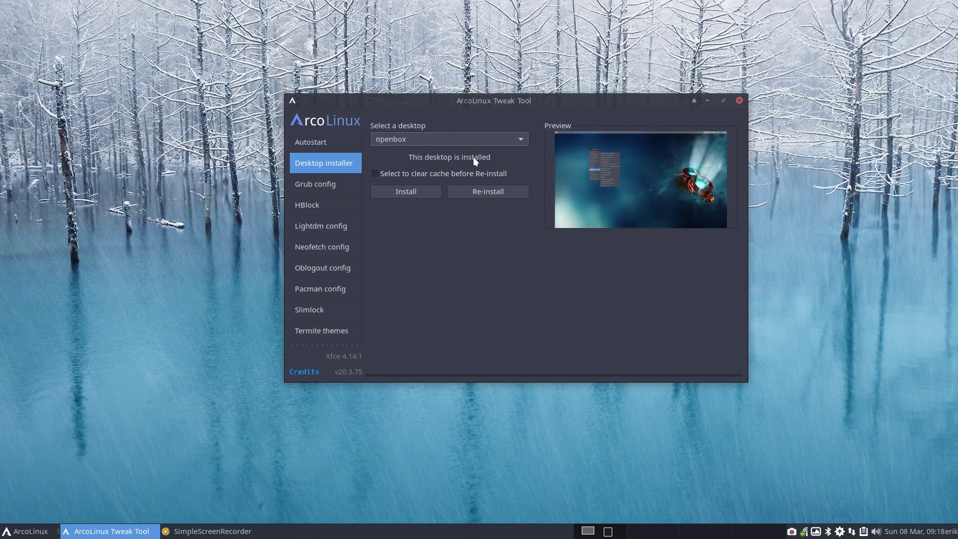
pyautogui.press('Down')
pyautogui.press('Down')
pyautogui.press('Down')
pyautogui.press('Down')
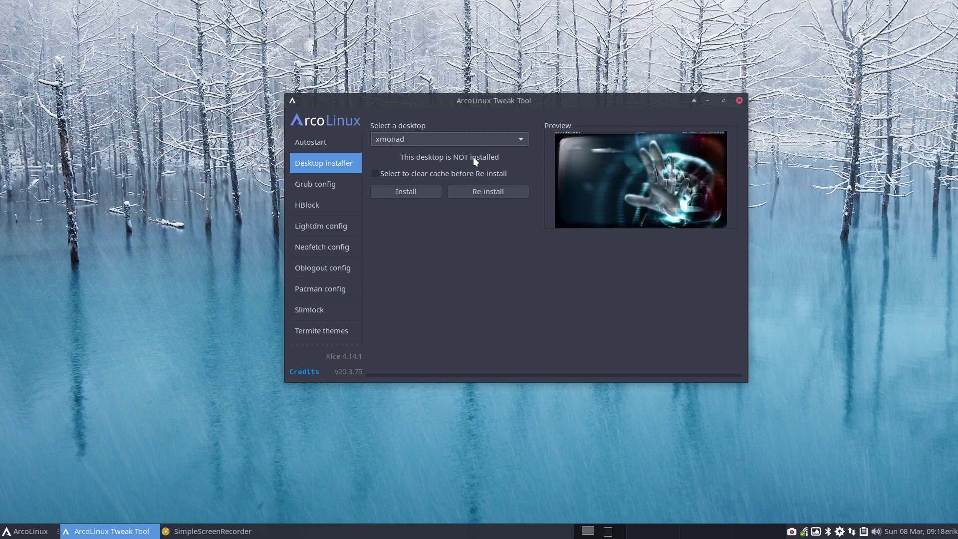
pyautogui.press('Up')
pyautogui.press('Down')
# Step: Open the file manager and navigate to /var/cache/pacman/pkg, showing 544 packages
pyautogui.press('super+shift+Return')
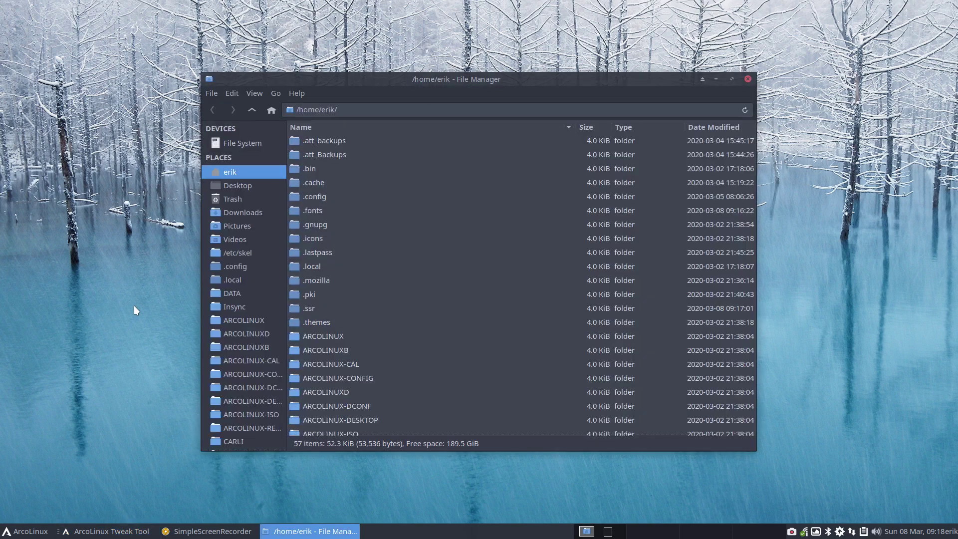
pyautogui.click(264, 143)
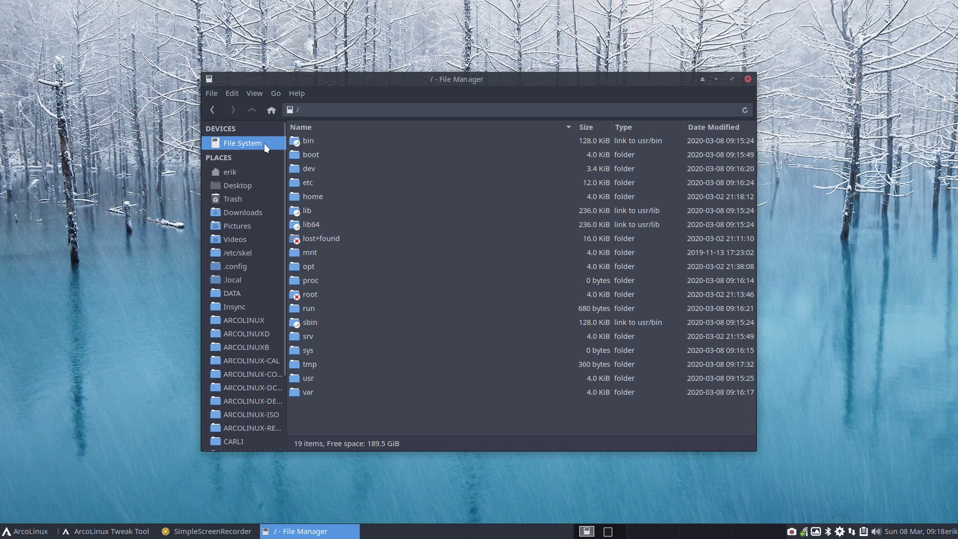
pyautogui.doubleClick(307, 391)
pyautogui.doubleClick(319, 143)
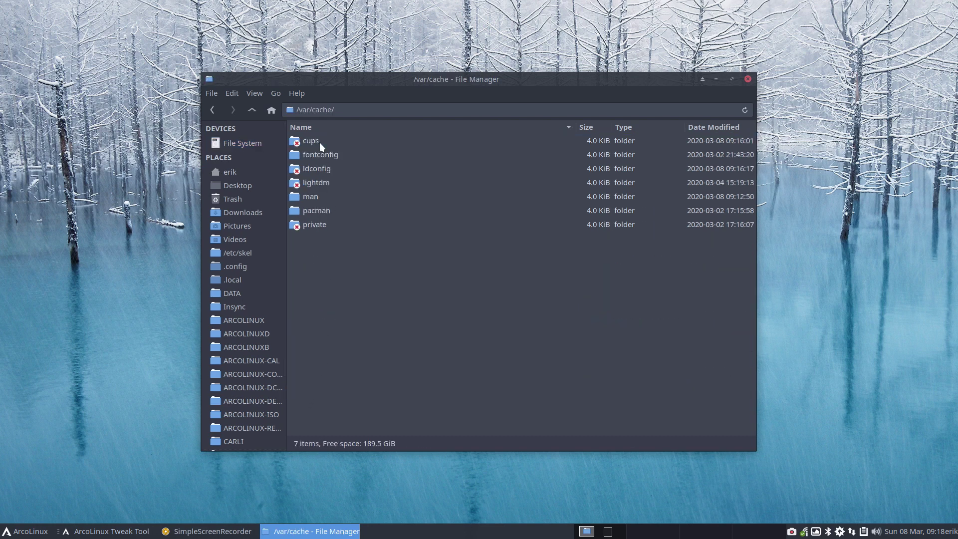
pyautogui.doubleClick(318, 214)
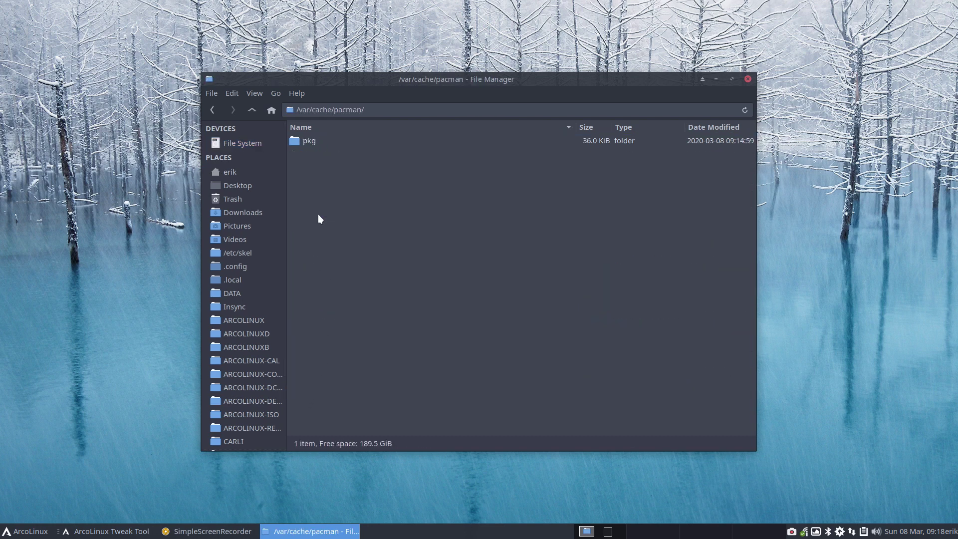
pyautogui.doubleClick(313, 144)
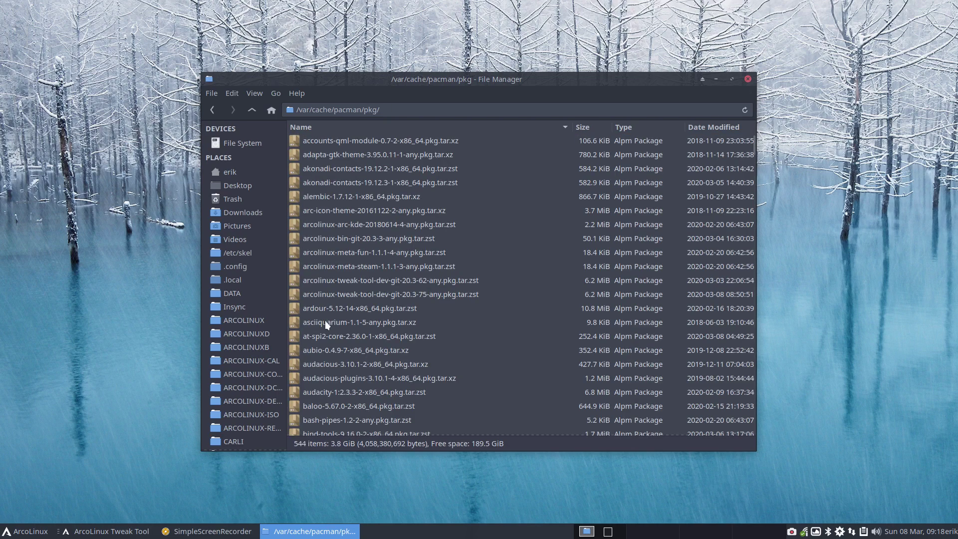
# Step: Arrange the windows and enable 'Select to clear cache before Re-install' in Tweak Tool
pyautogui.moveTo(405, 94); pyautogui.dragTo(237, 48)
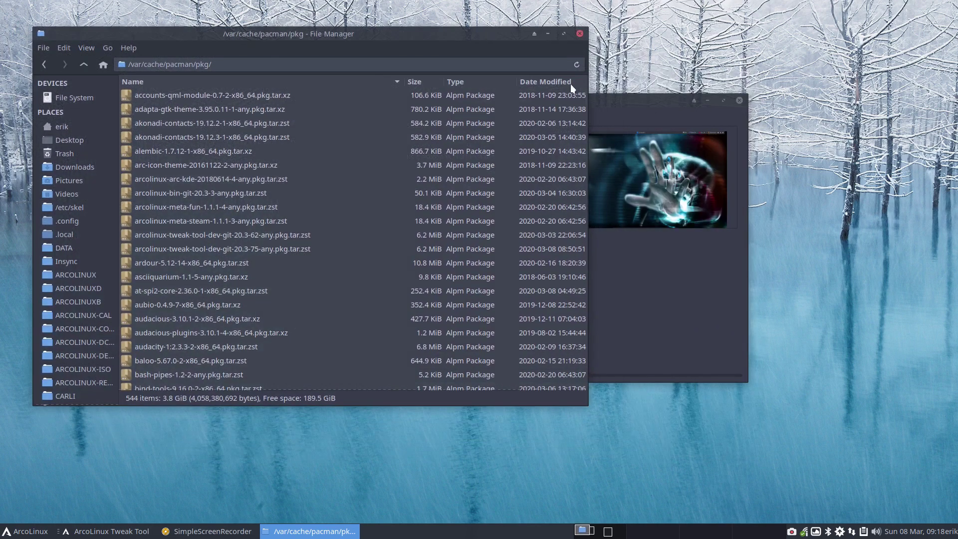
pyautogui.click(617, 106)
pyautogui.moveTo(617, 105); pyautogui.dragTo(804, 146)
pyautogui.click(585, 213)
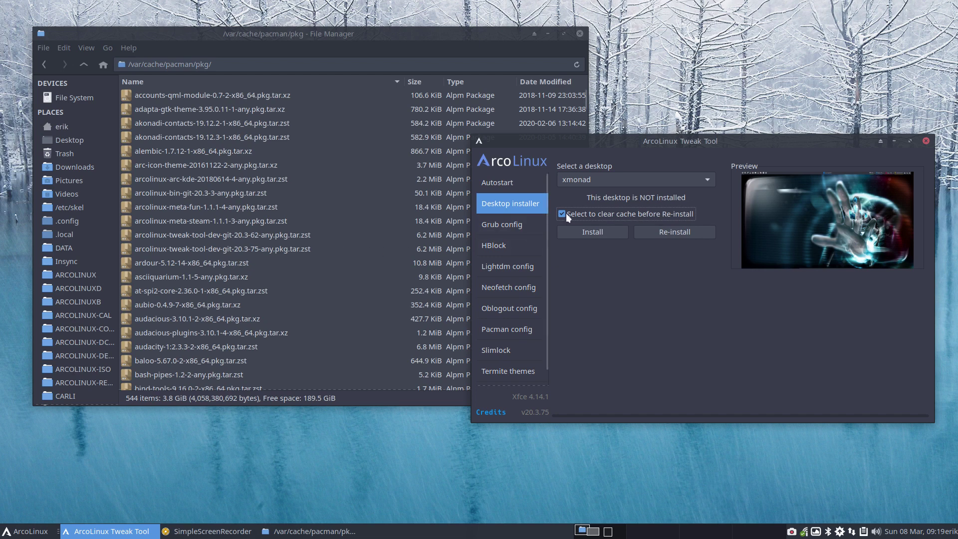
# Step: Close the file manager, choose bspwm in the 'Select a desktop' list, and install it
pyautogui.click(579, 33)
pyautogui.moveTo(654, 143); pyautogui.dragTo(348, 56)
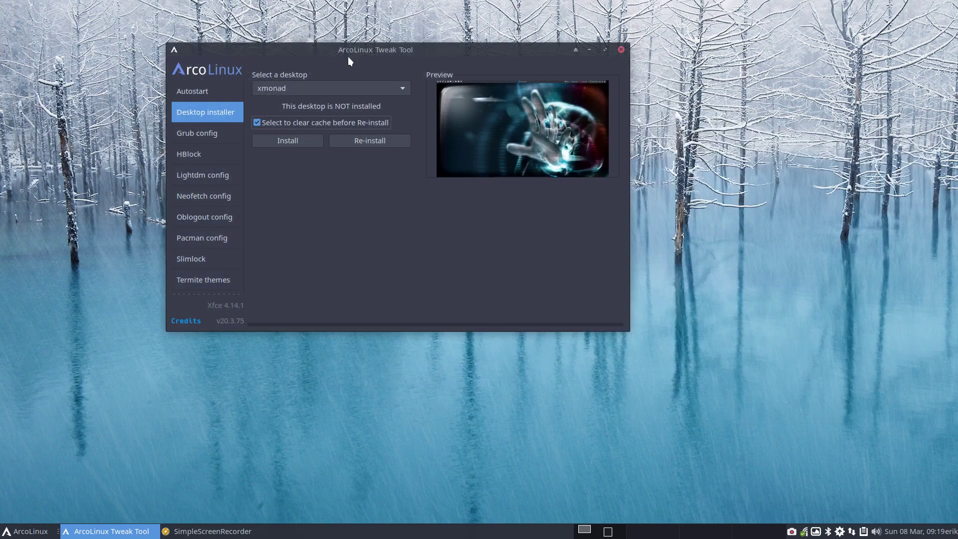
pyautogui.click(349, 89)
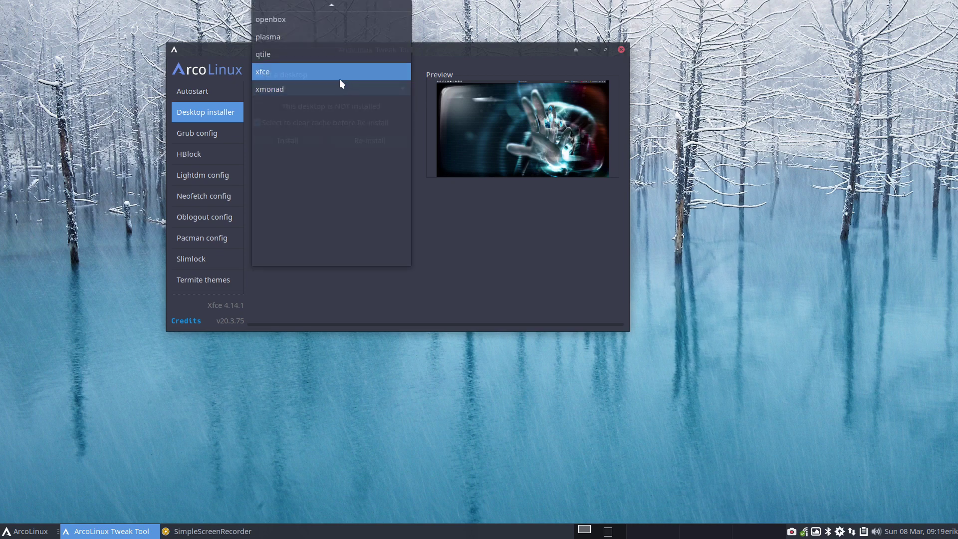
pyautogui.click(240, 52)
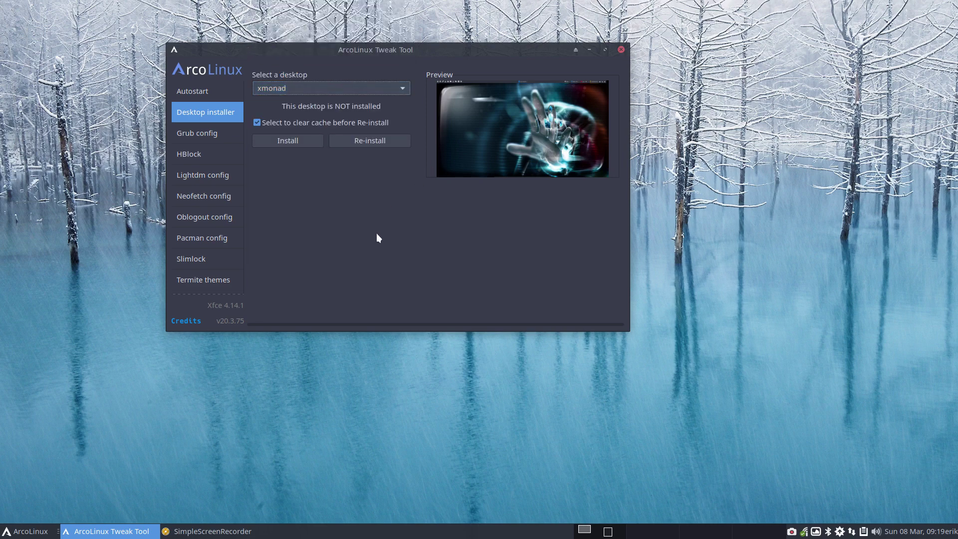
pyautogui.click(367, 85)
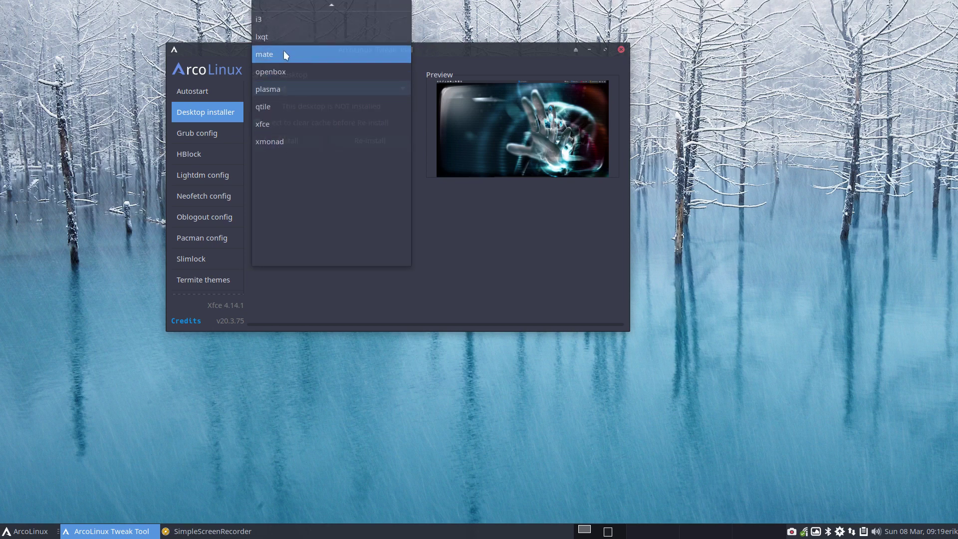
pyautogui.click(283, 51)
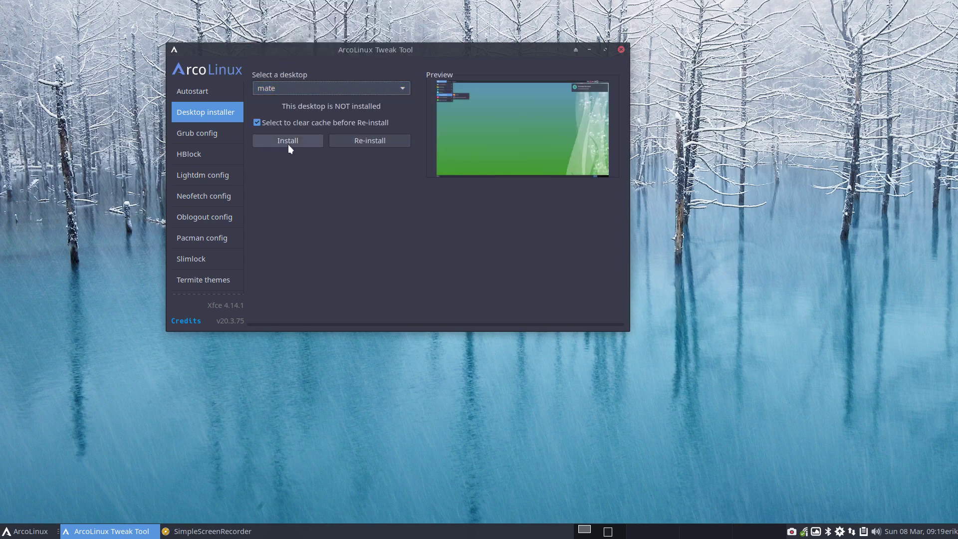
pyautogui.click(300, 86)
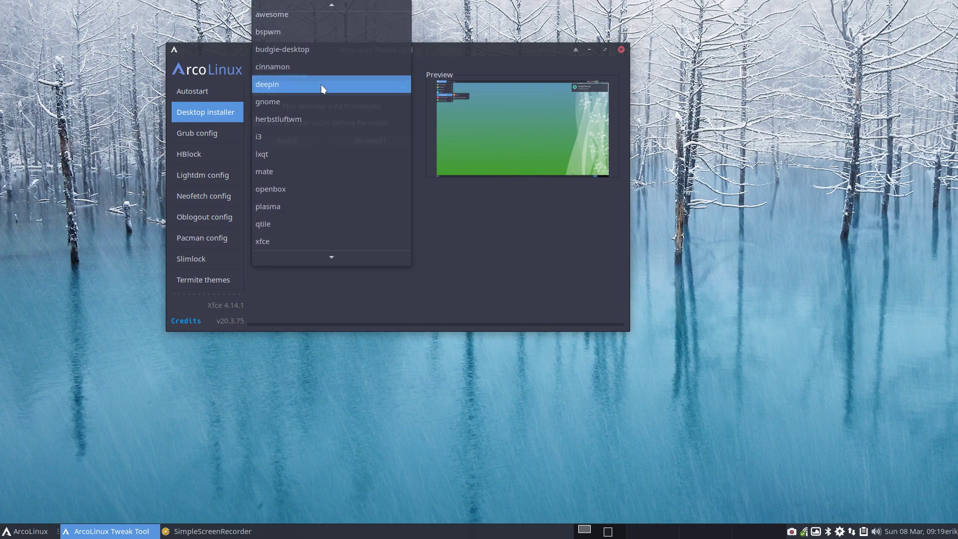
pyautogui.click(305, 38)
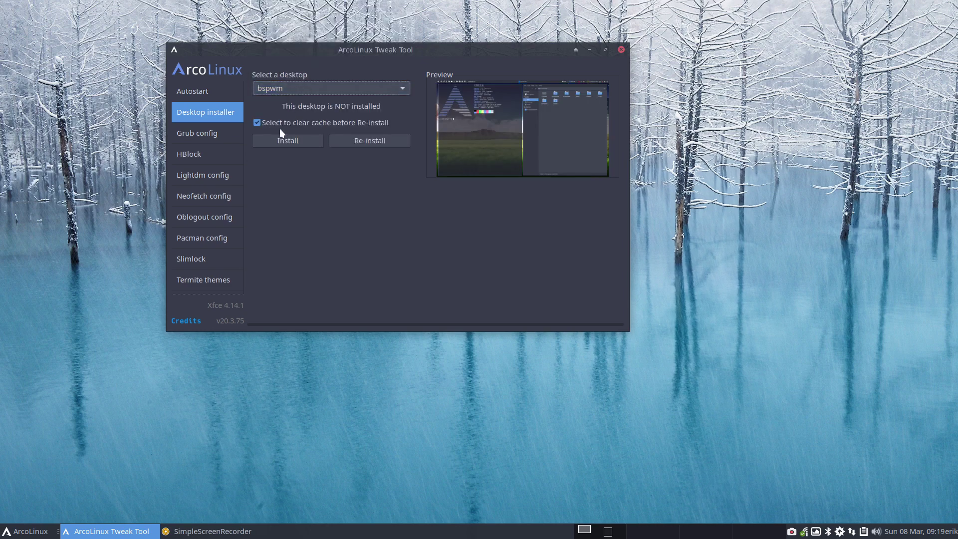
pyautogui.click(279, 141)
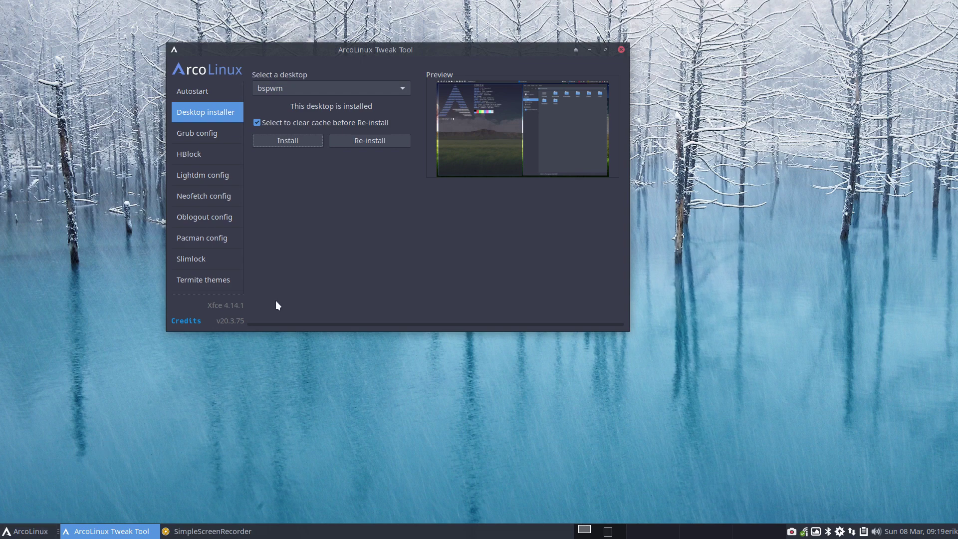
# Step: Open a home-folder file manager and the drop-down terminal, then run ip
pyautogui.click(251, 433)
pyautogui.press('super+e')
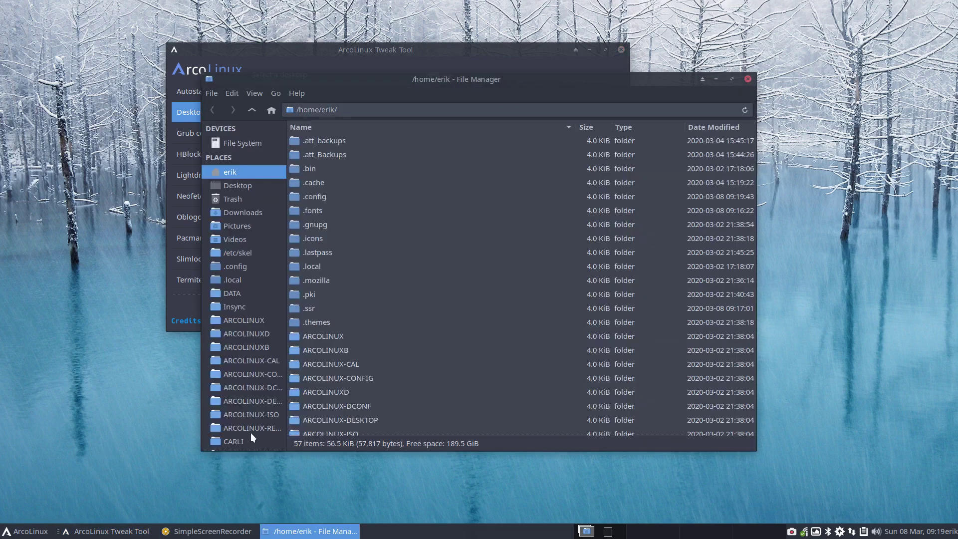
pyautogui.press('F12')
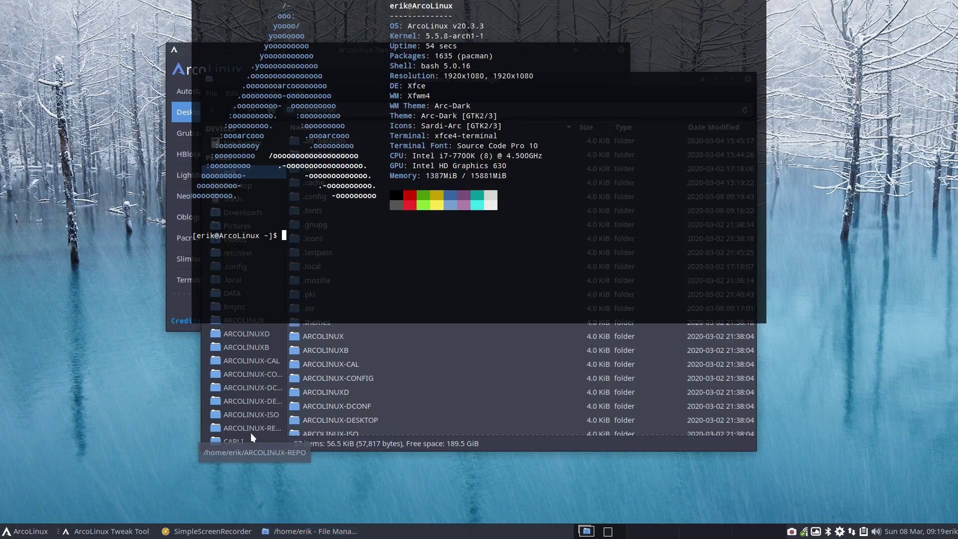
pyautogui.write('ip')
pyautogui.press('Return')
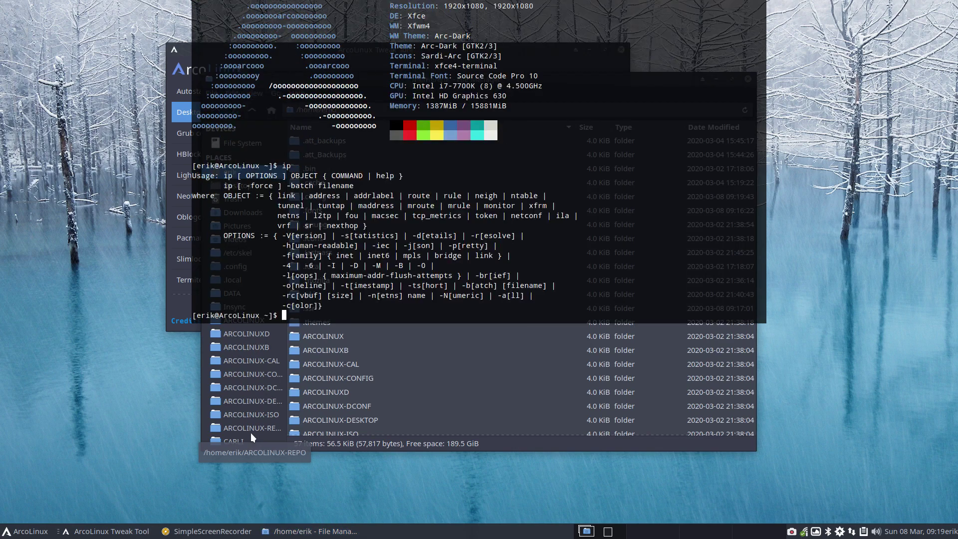
# Step: Run rip to confirm bspwm 0.9.9-1 and companions installed, then hide the terminal
pyautogui.write('rip')
pyautogui.press('Return')
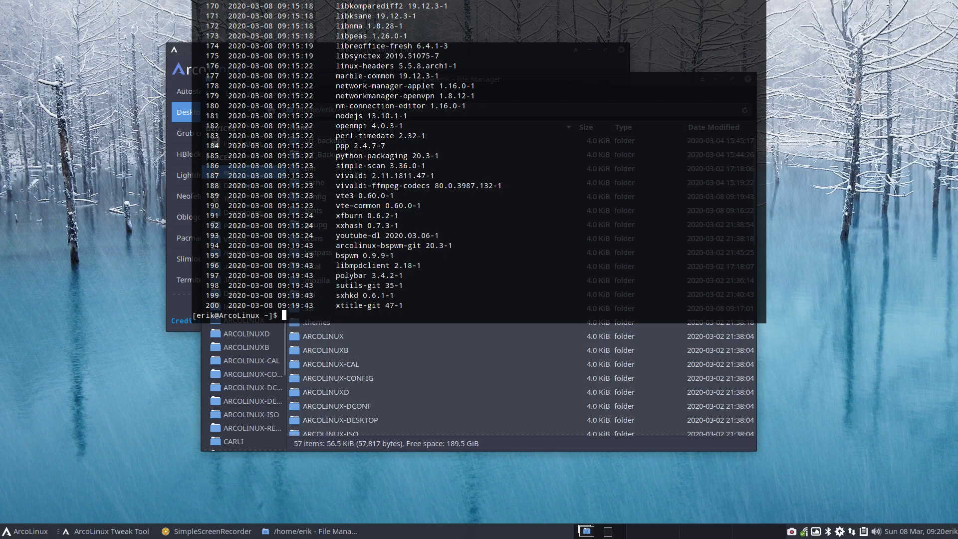
pyautogui.moveTo(335, 256); pyautogui.dragTo(396, 246)
pyautogui.moveTo(342, 266); pyautogui.dragTo(345, 266)
pyautogui.click(358, 259)
pyautogui.moveTo(350, 305); pyautogui.dragTo(381, 305)
pyautogui.press('F12')
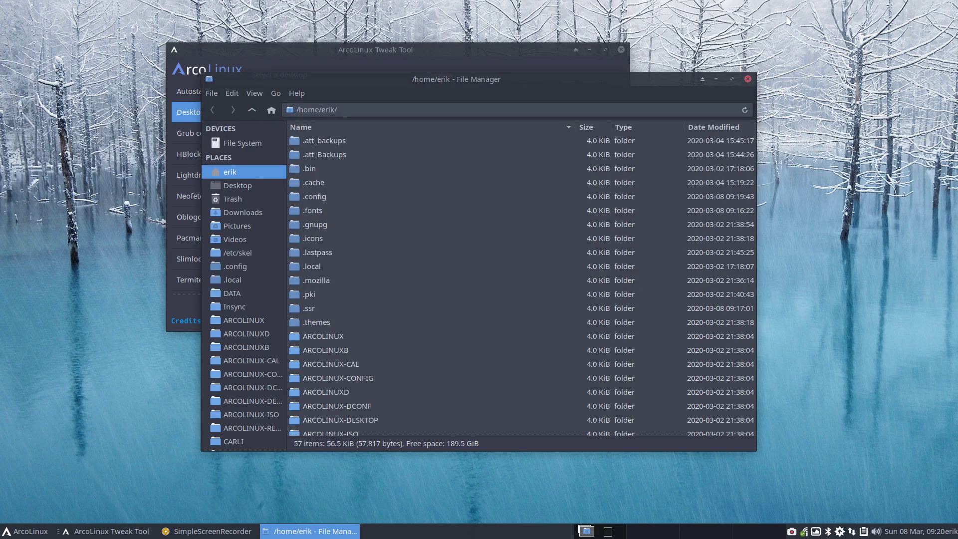
# Step: Close the file manager and leave bspwm selected, reported as installed
pyautogui.click(747, 79)
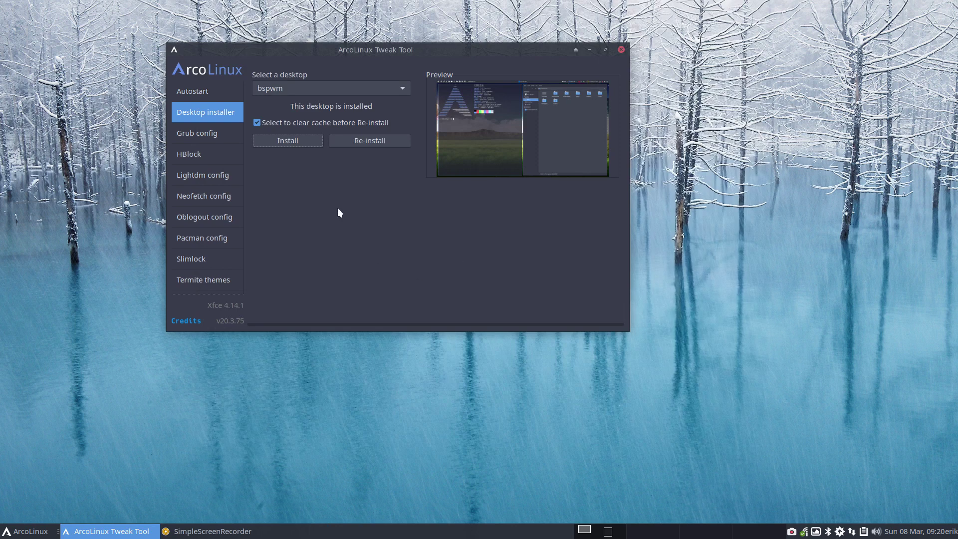
pyautogui.click(320, 94)
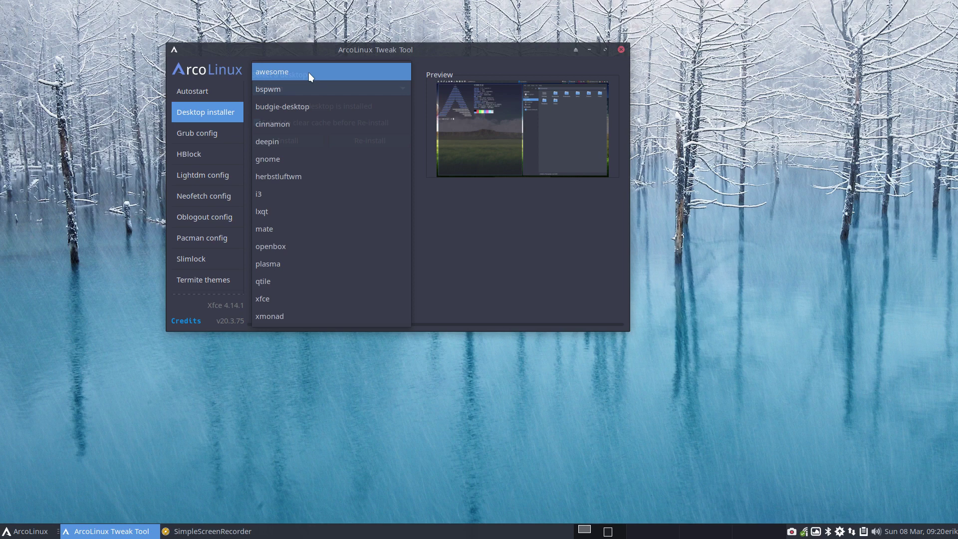
pyautogui.click(456, 274)
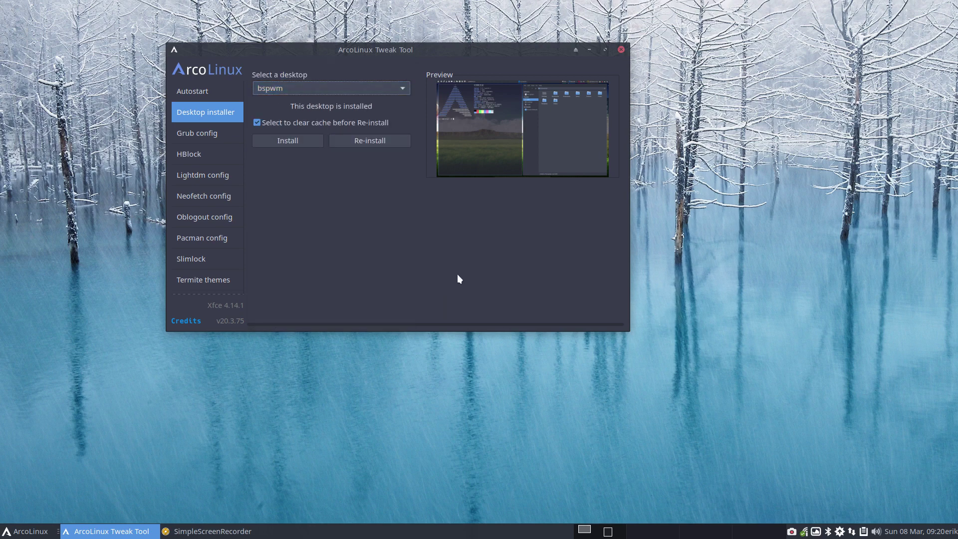